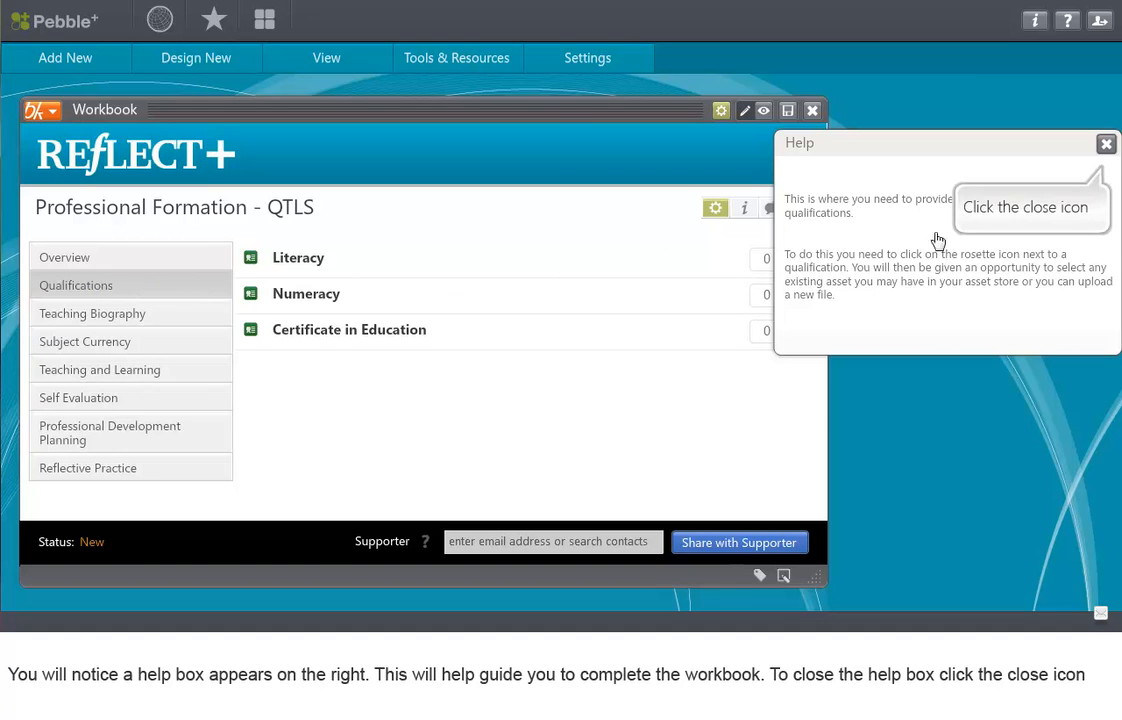
Step: Dismiss the Qualifications page guidance, bring it back up for review and close it again
left_click(1106, 144)
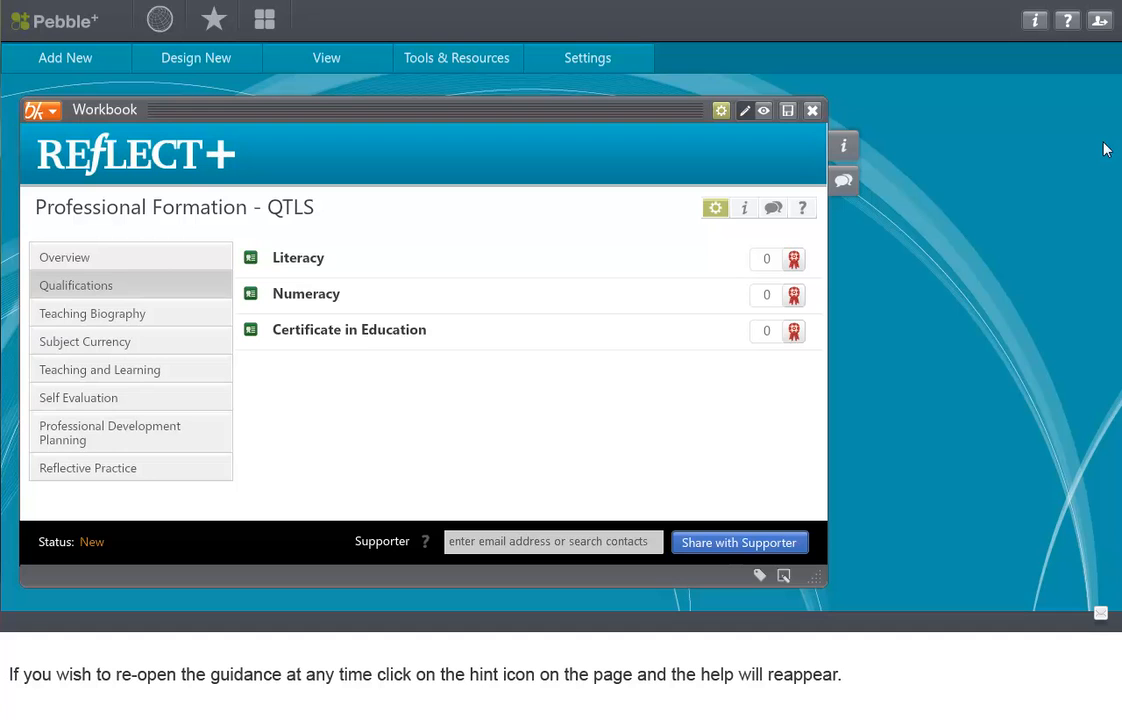
left_click(805, 210)
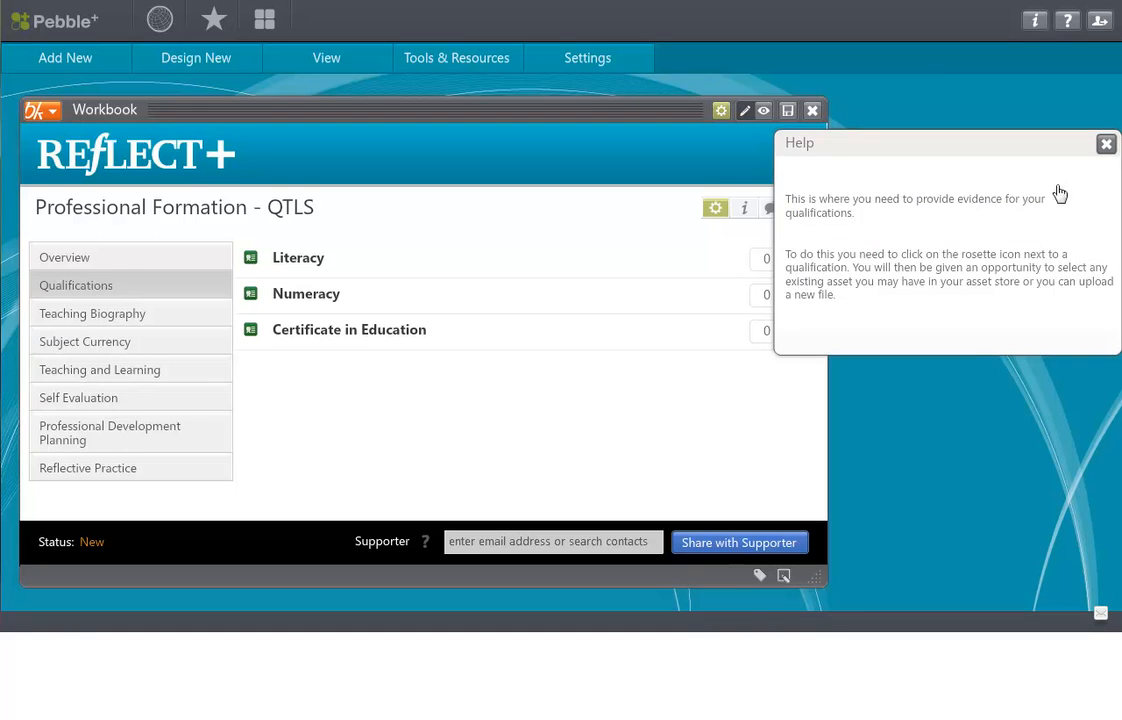
left_click(1105, 146)
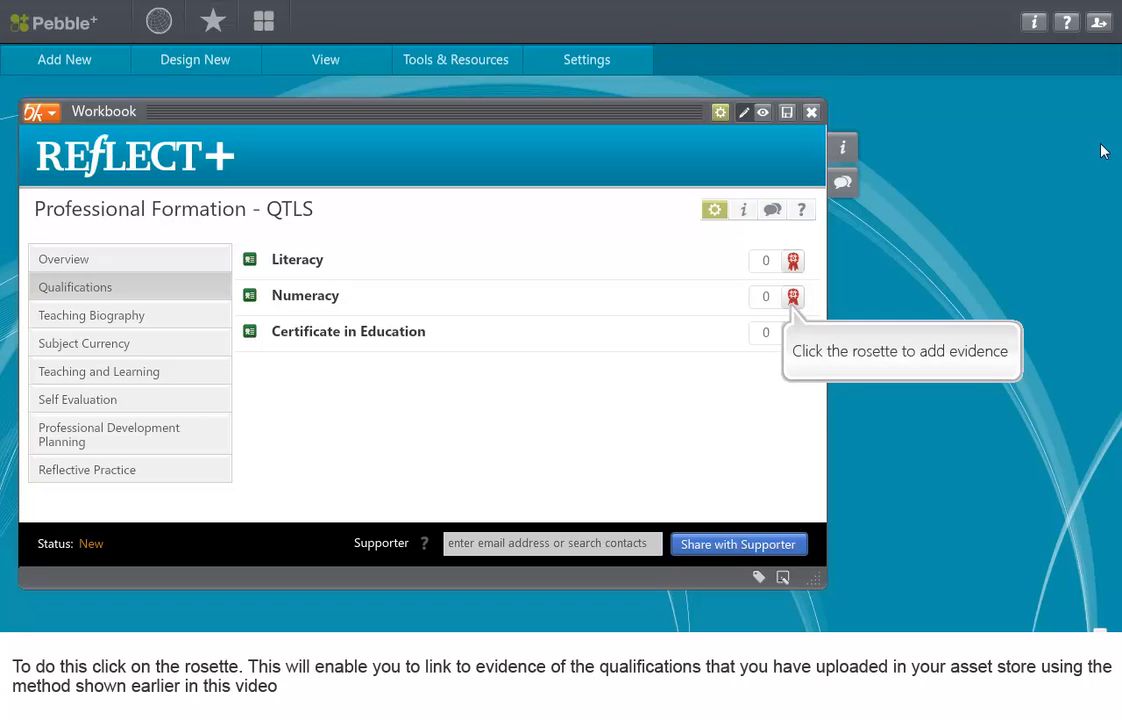
Step: Attach the Numeracy Evidence asset as evidence for the Numeracy qualification
left_click(793, 296)
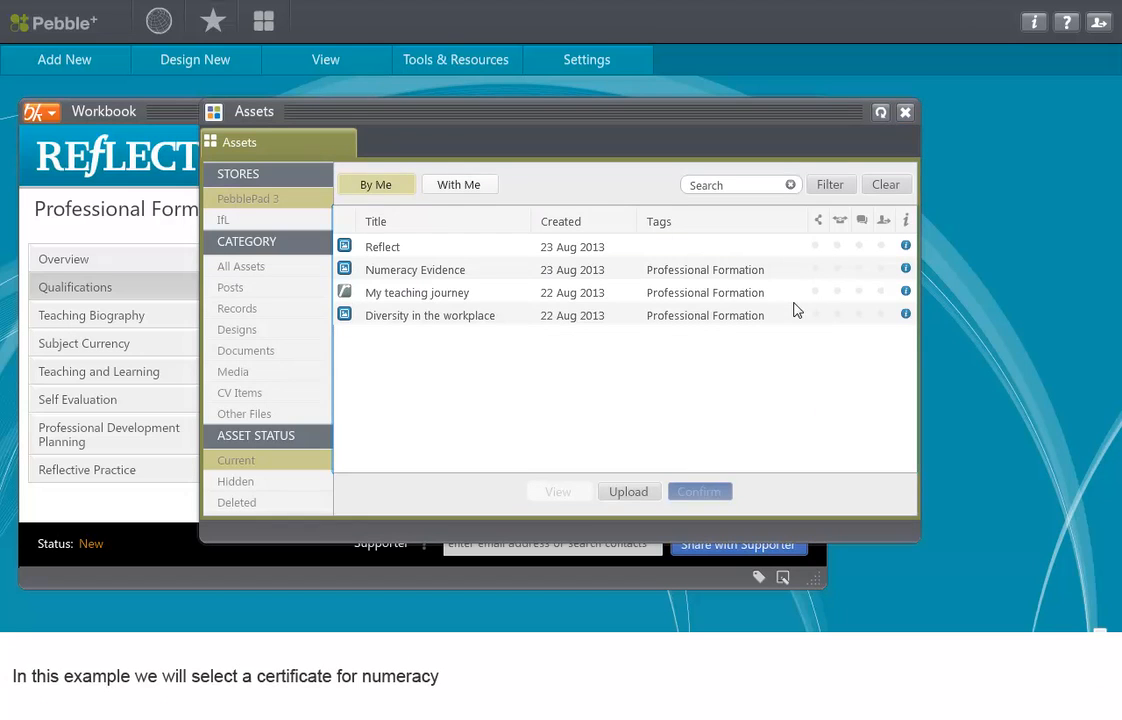
left_click(533, 271)
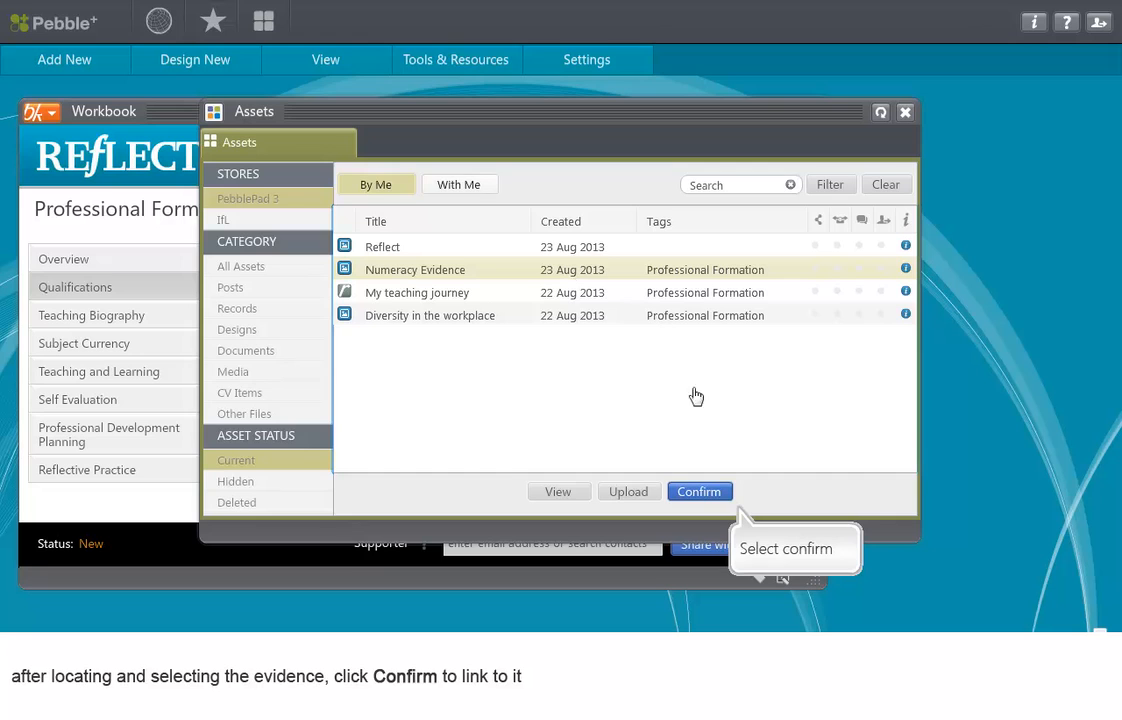
left_click(705, 491)
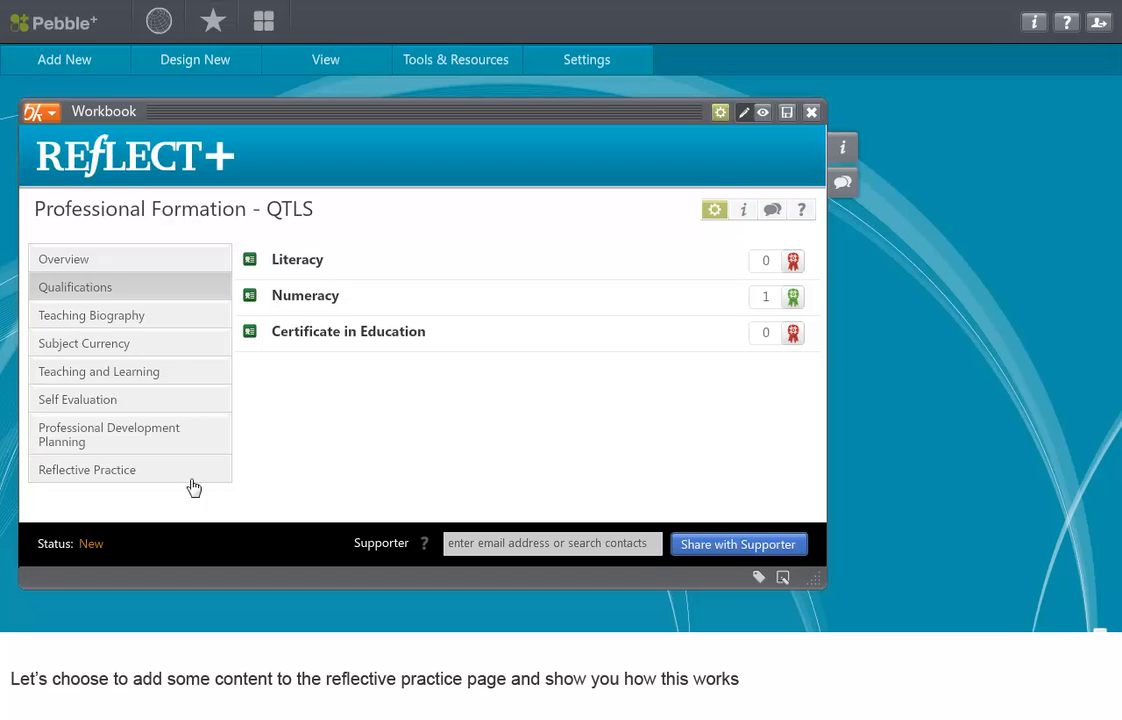
Step: Go to the Reflective Practice page, dismiss its guidance and enter the text "My reflection" in the text box
left_click(138, 474)
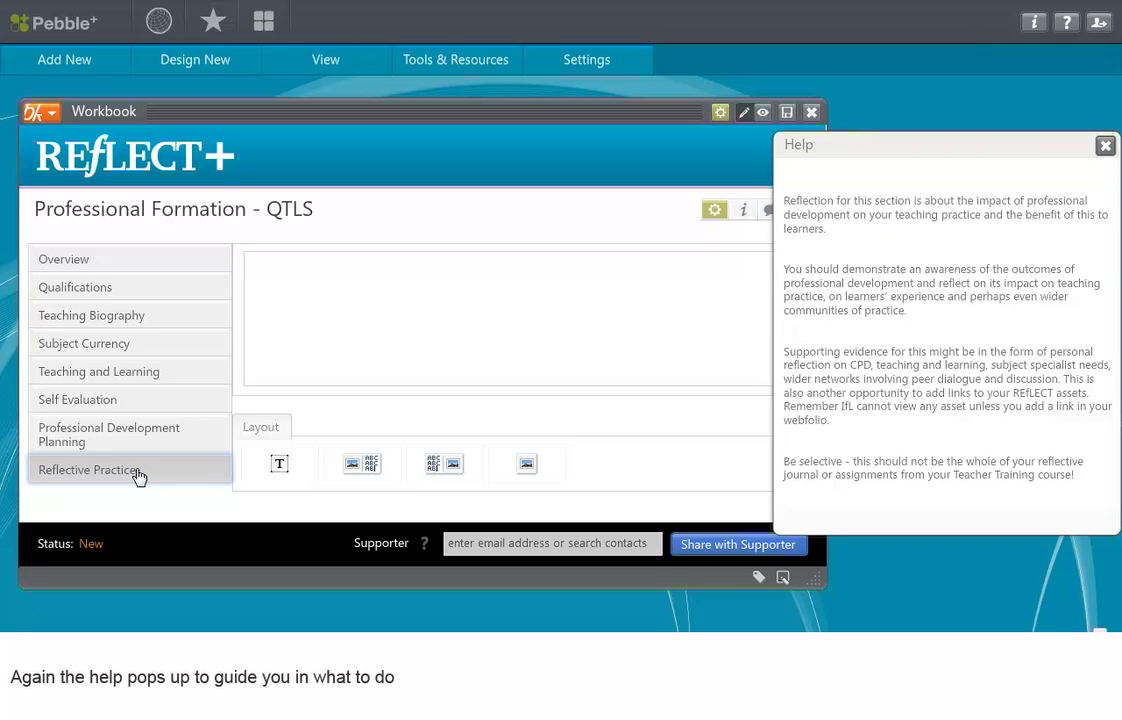
left_click(1105, 146)
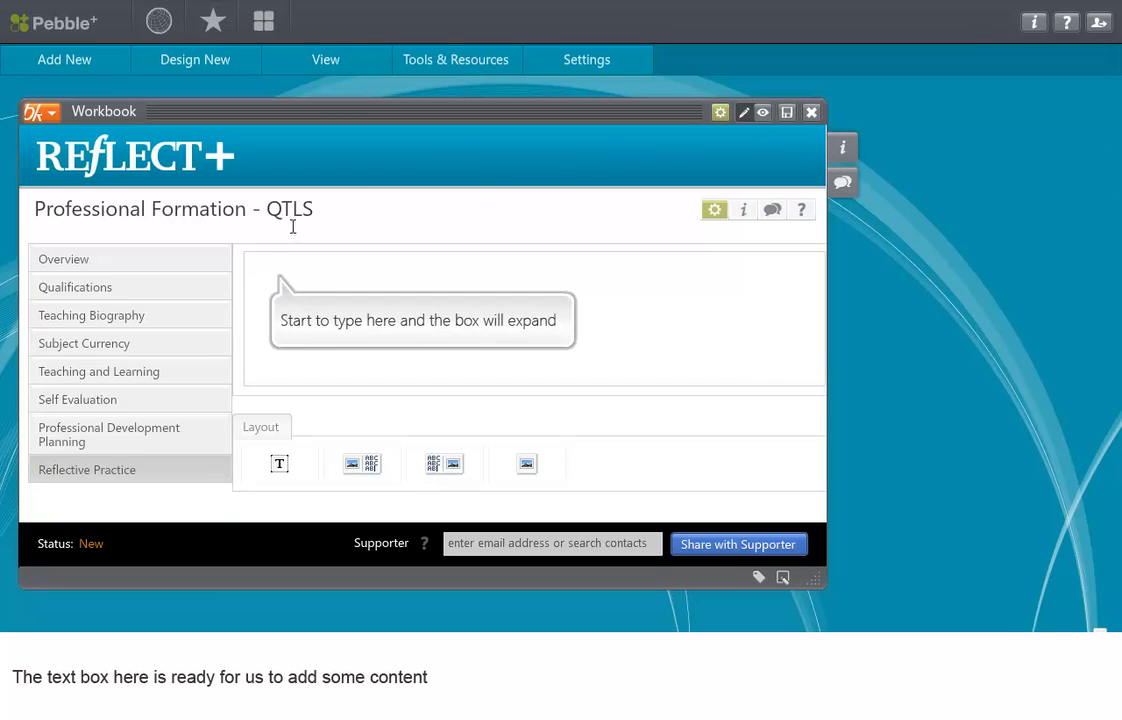
left_click(258, 268)
type("My")
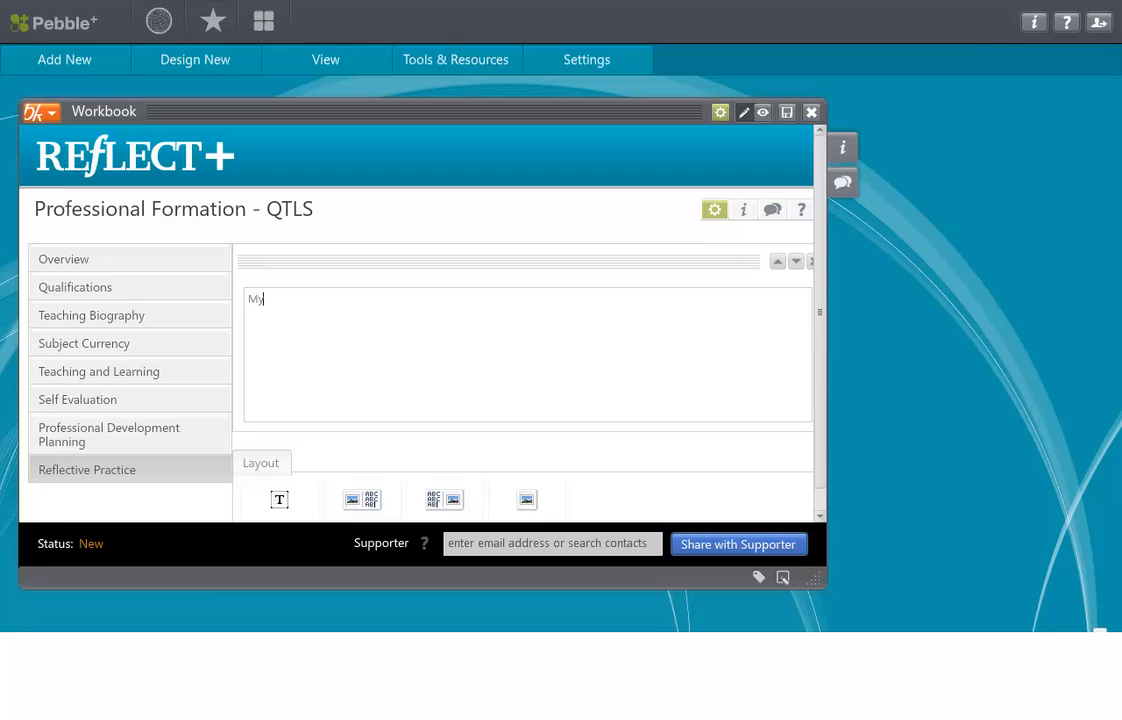
type(" reflection")
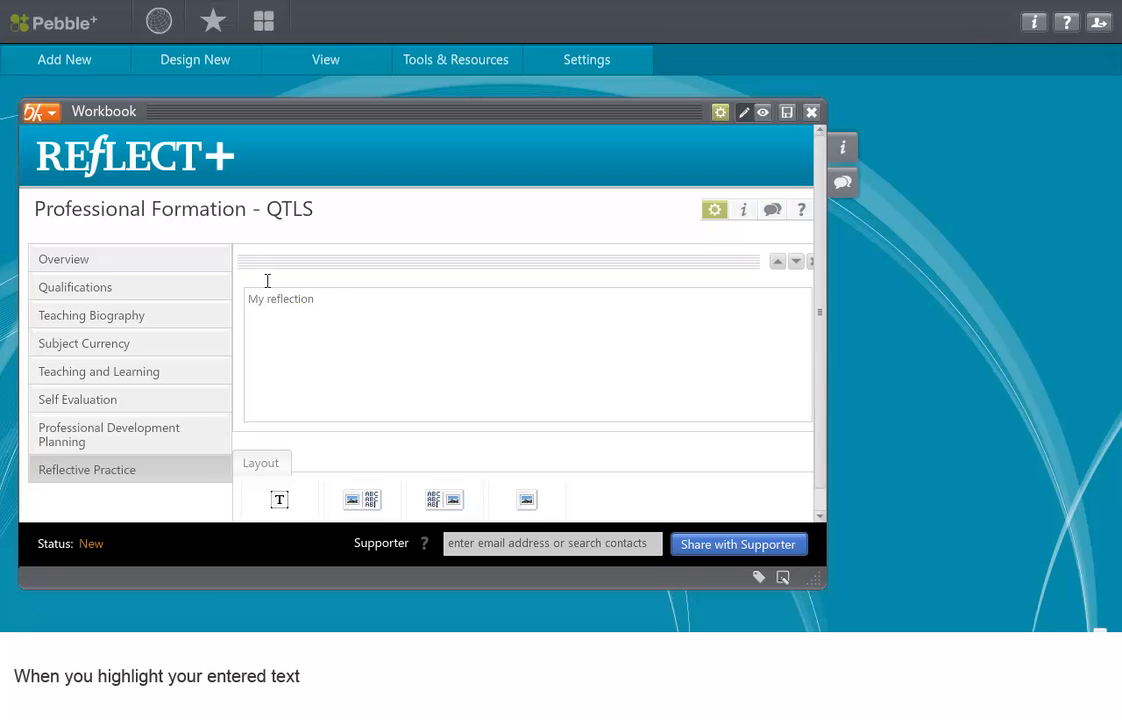
Step: Link the word "reflection" to the "My teaching journey" asset
left_click_drag(267, 299, 320, 299)
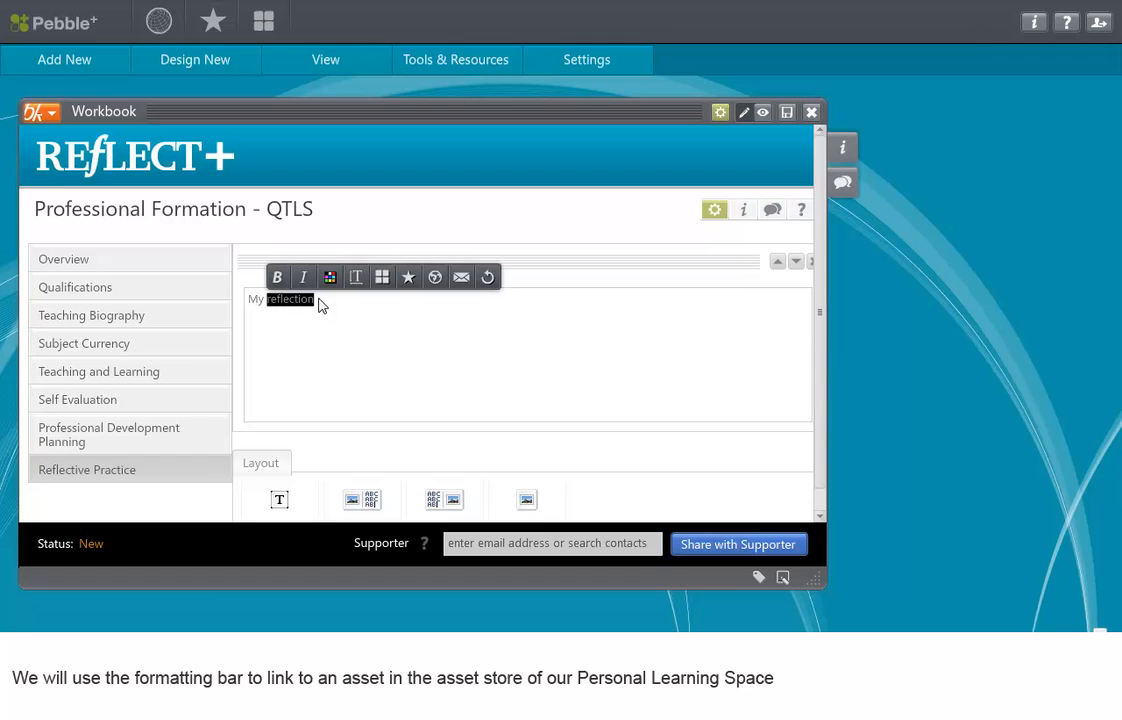
left_click(384, 277)
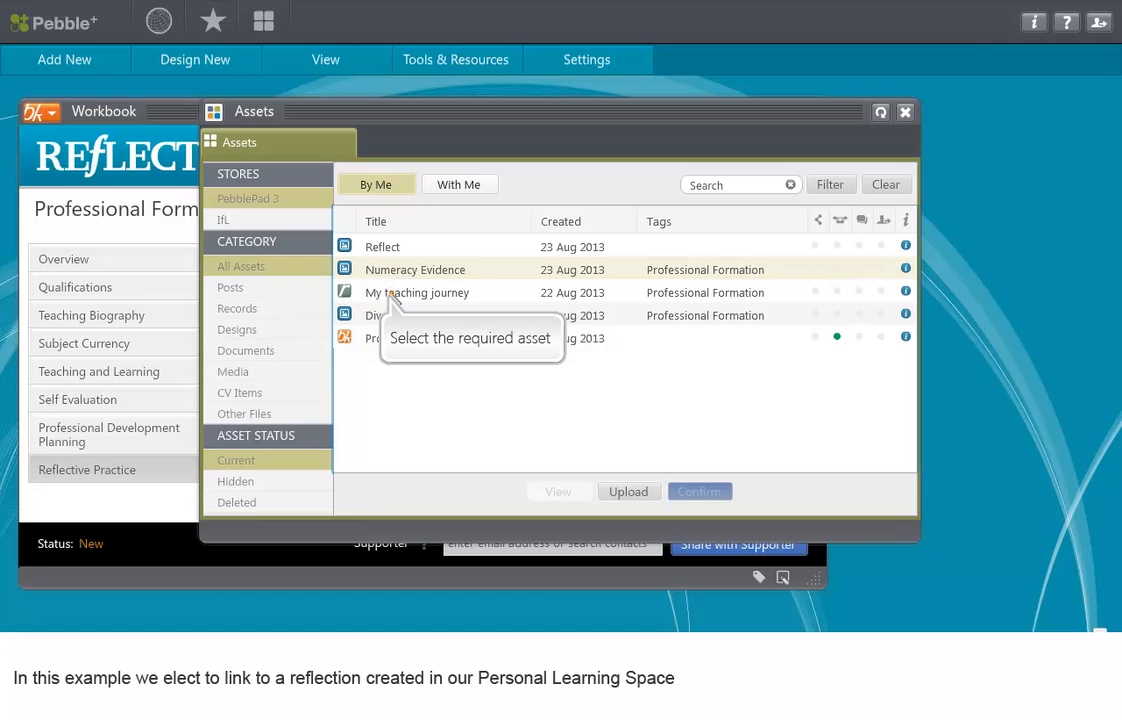
left_click(394, 299)
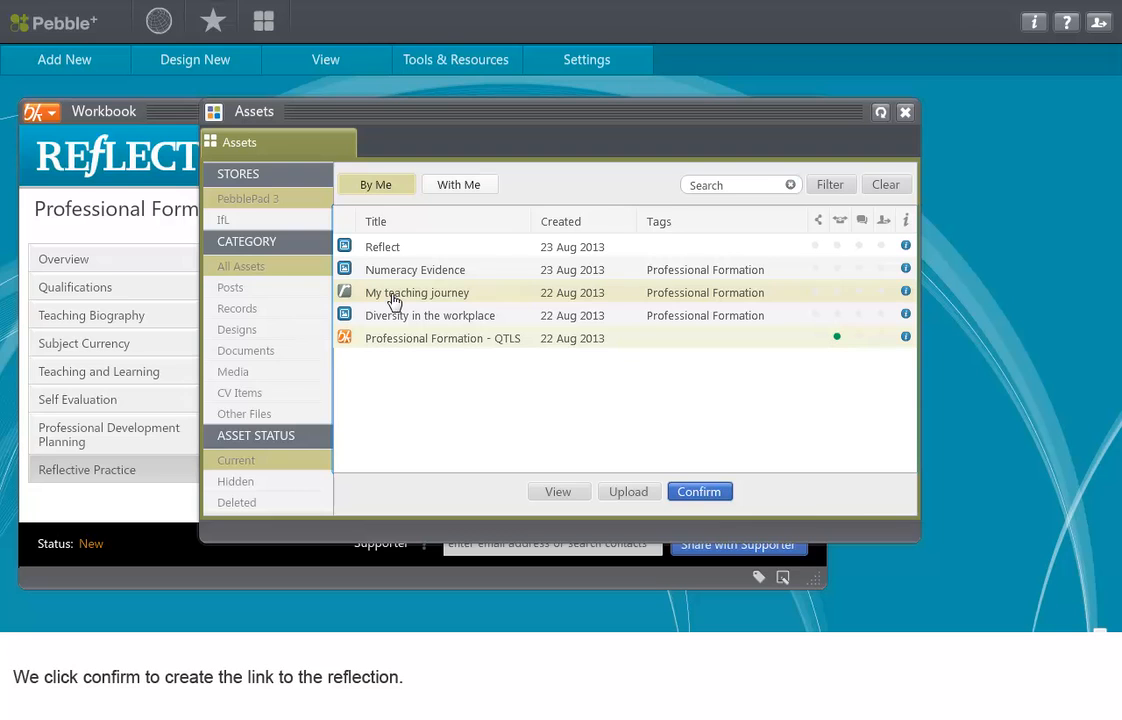
left_click(700, 492)
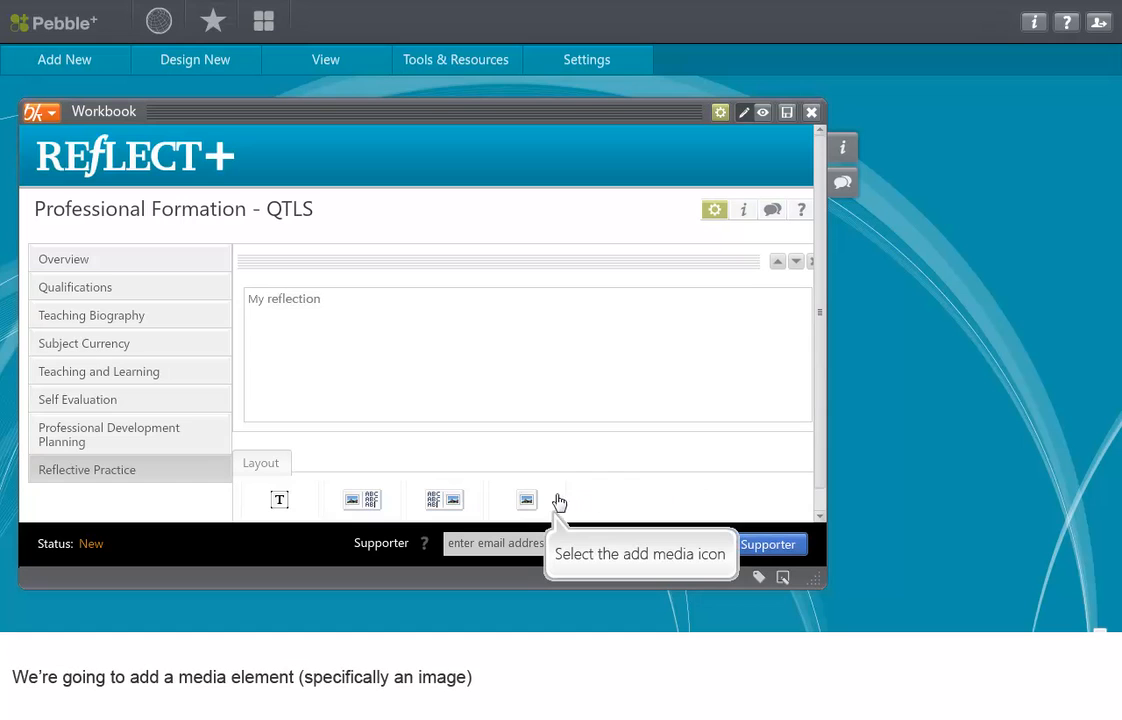
Step: Add a media element below the reflection text and fill it with the Reflect image from the asset store
left_click(529, 507)
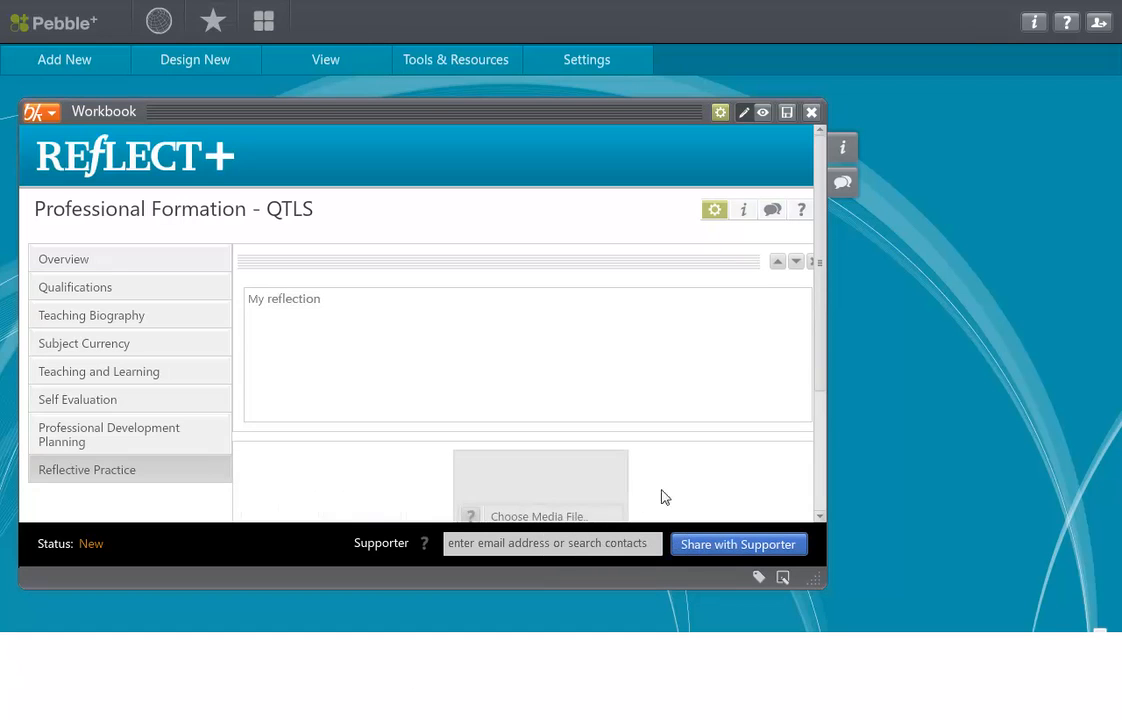
left_click_drag(816, 320, 825, 395)
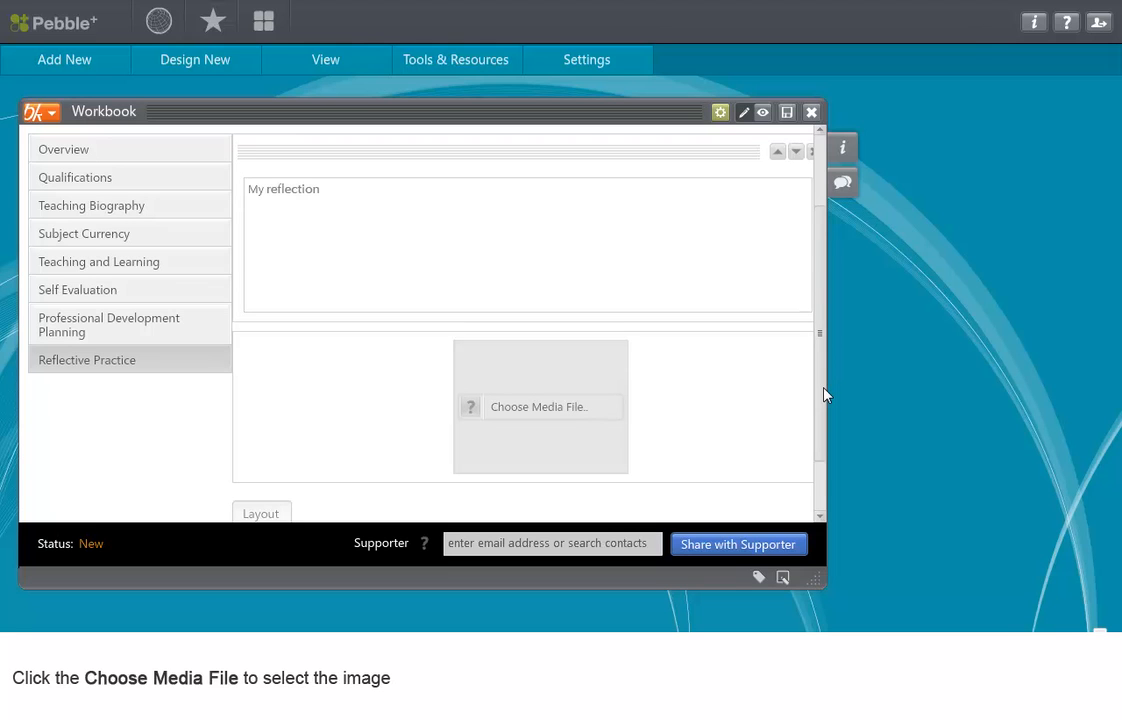
left_click(537, 410)
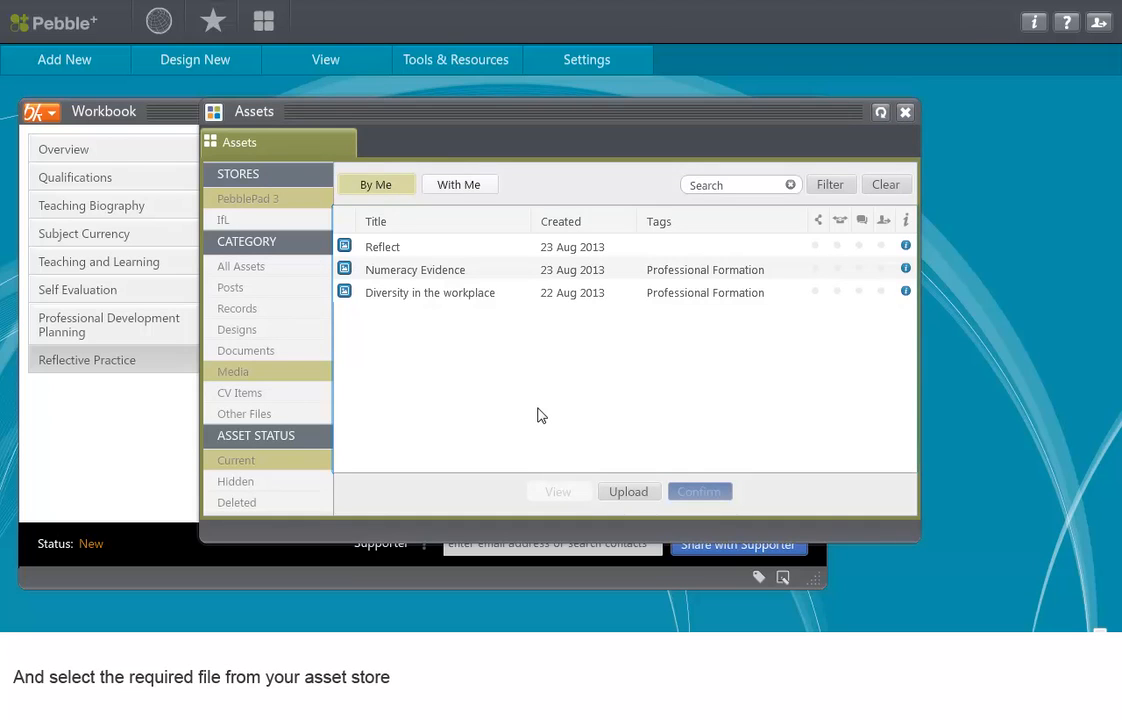
left_click(382, 247)
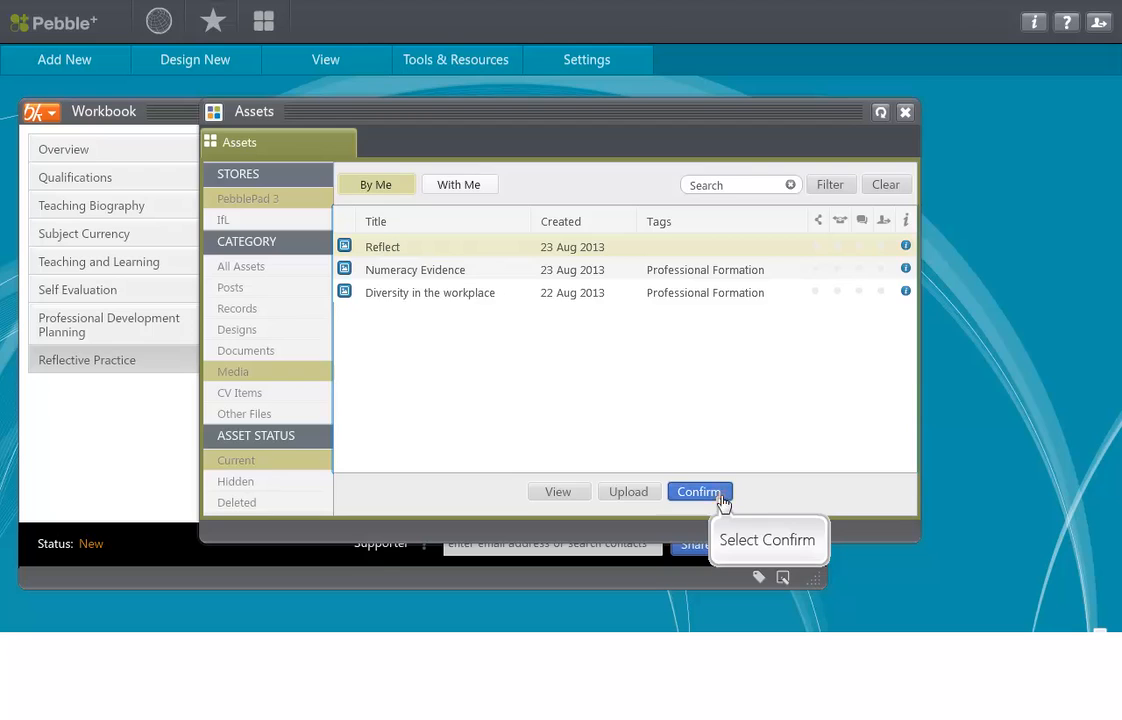
left_click(700, 491)
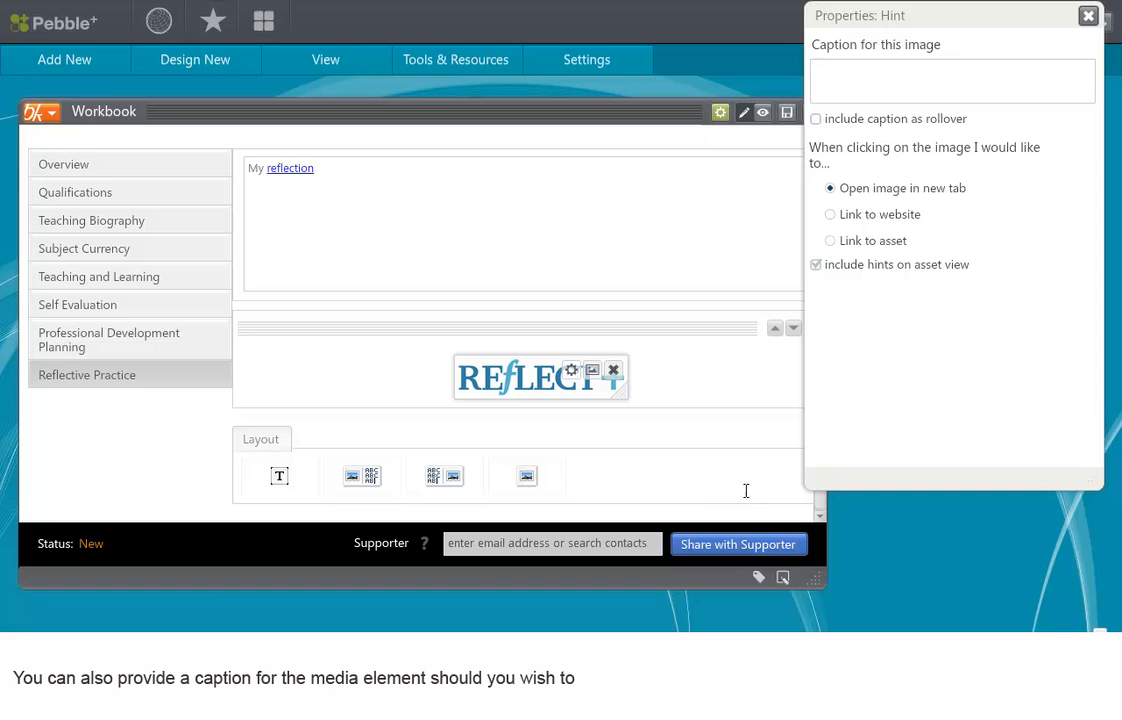
Step: Give the image the caption "REfLECT" and close its properties
left_click(834, 79)
type("REfLECT")
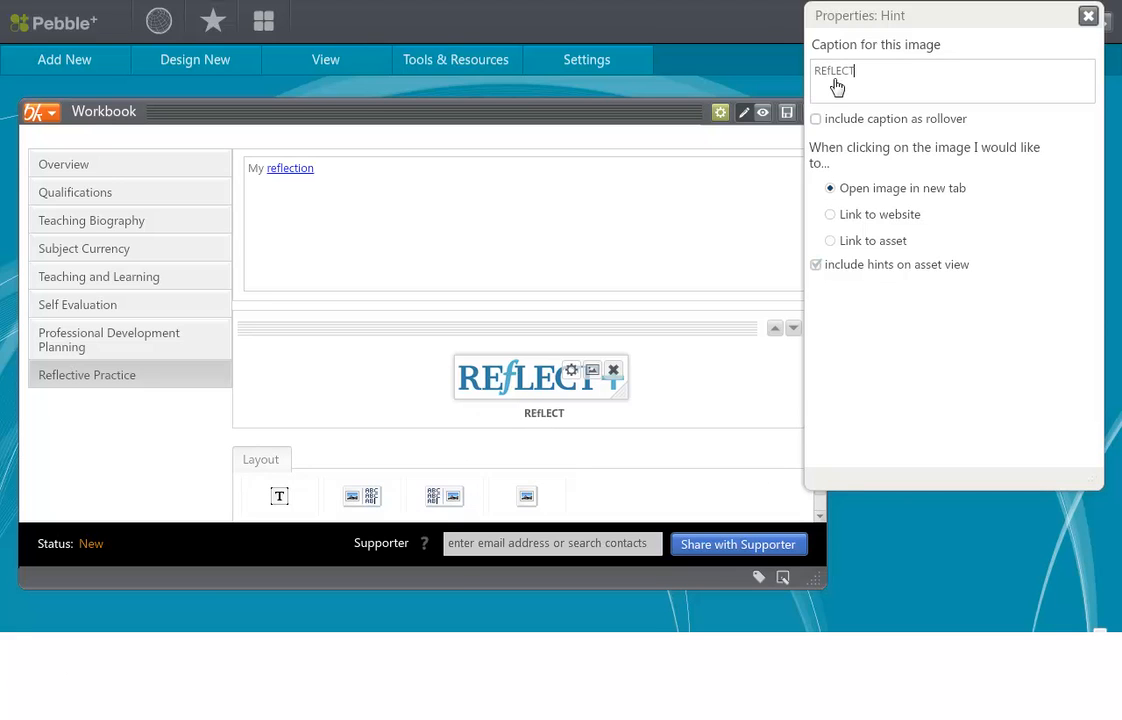
left_click(1087, 16)
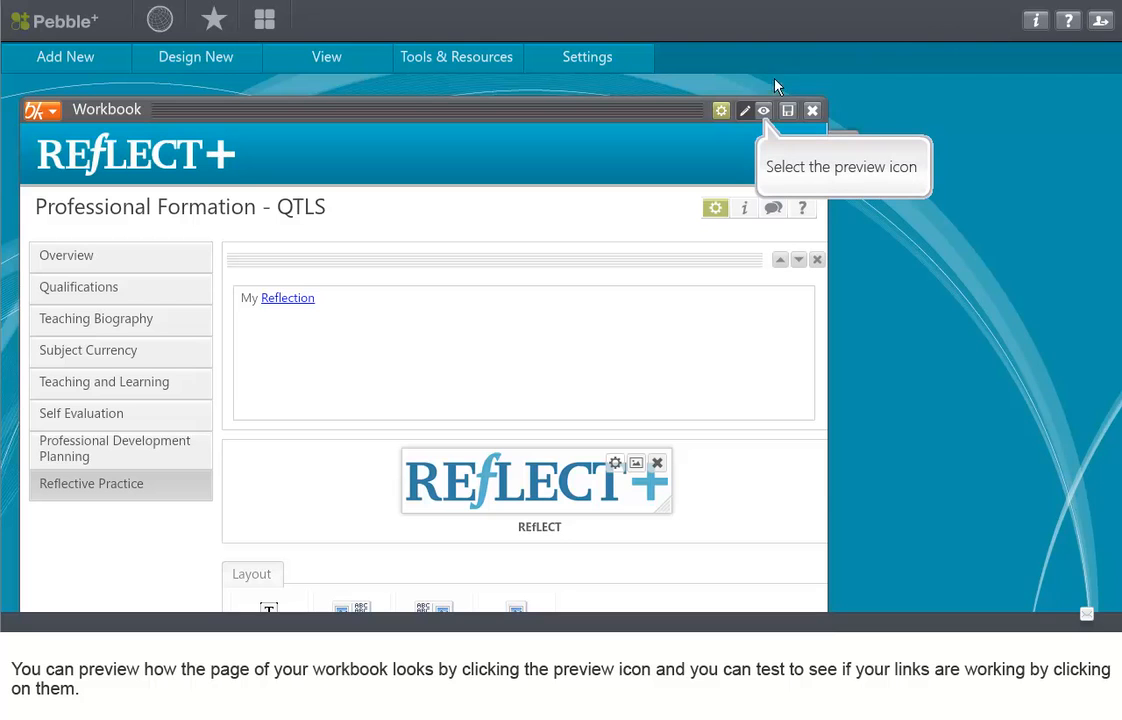
Step: Preview the Reflective Practice page and close the workbook, saving the changes
left_click(765, 111)
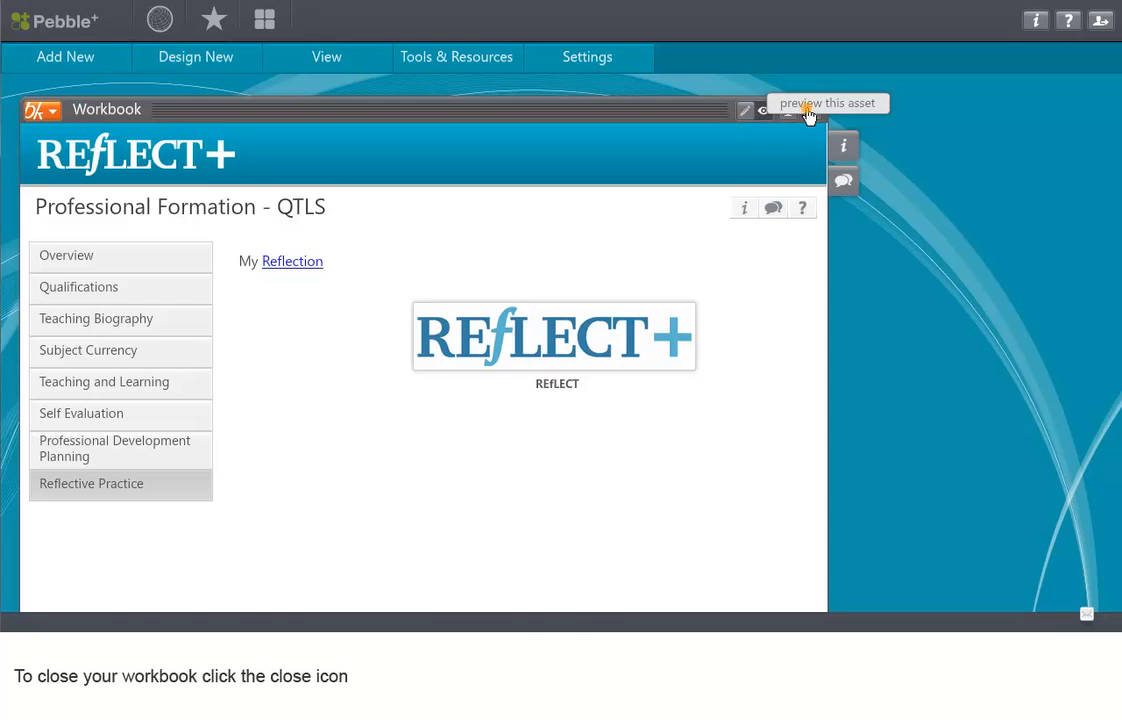
left_click(809, 112)
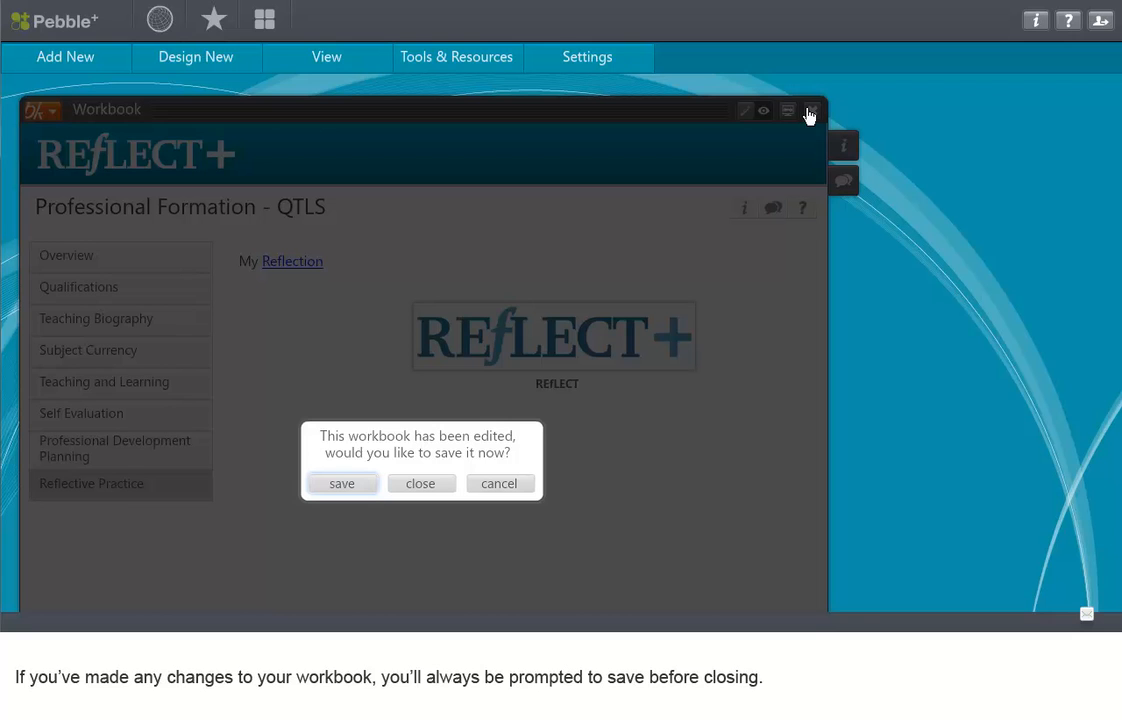
left_click(325, 484)
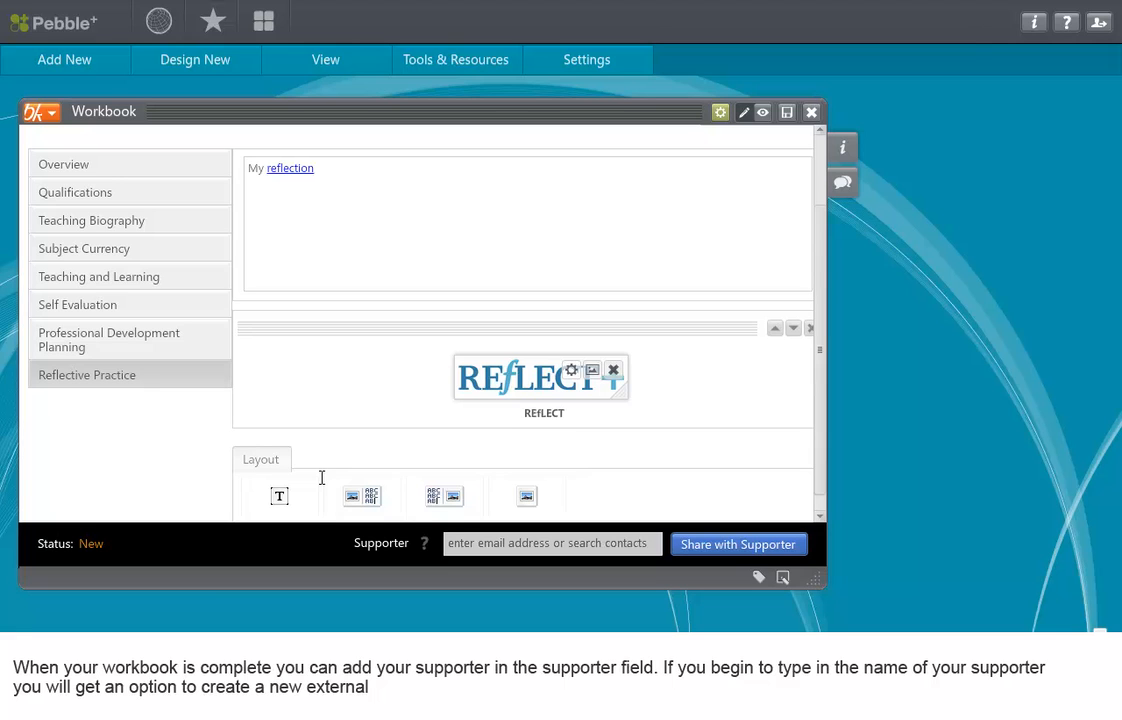
Step: Begin entering the supporter's name in the workbook's Supporter field and choose to create a new external contact
left_click(458, 541)
type("c")
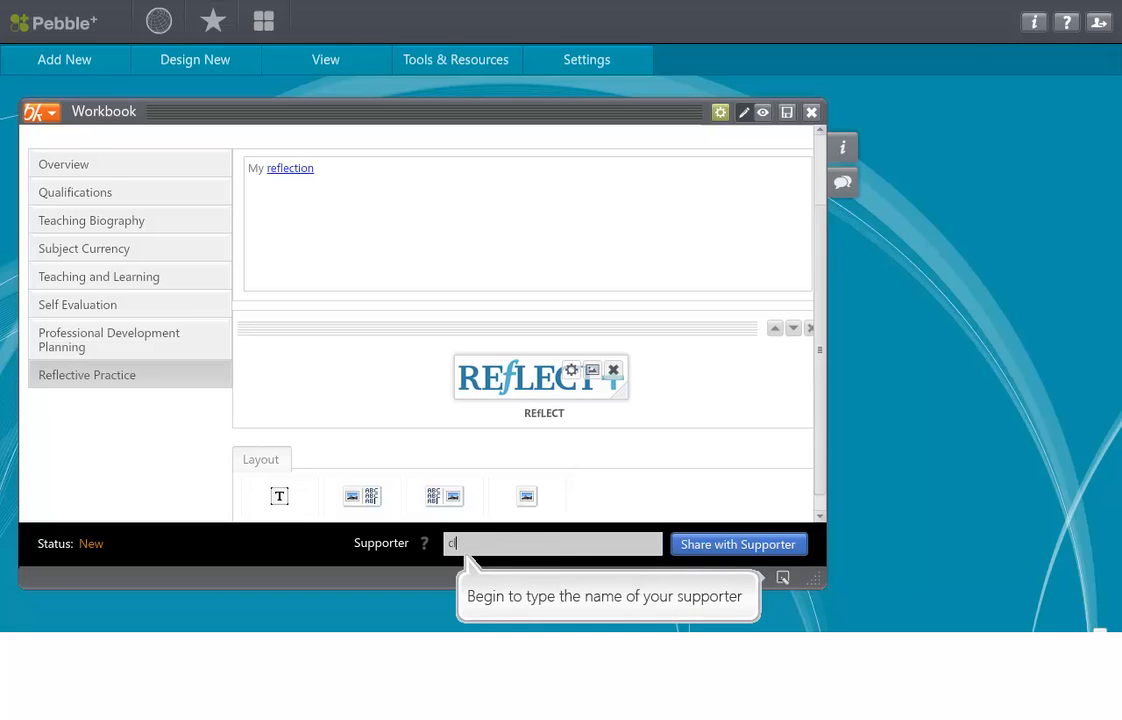
type("li")
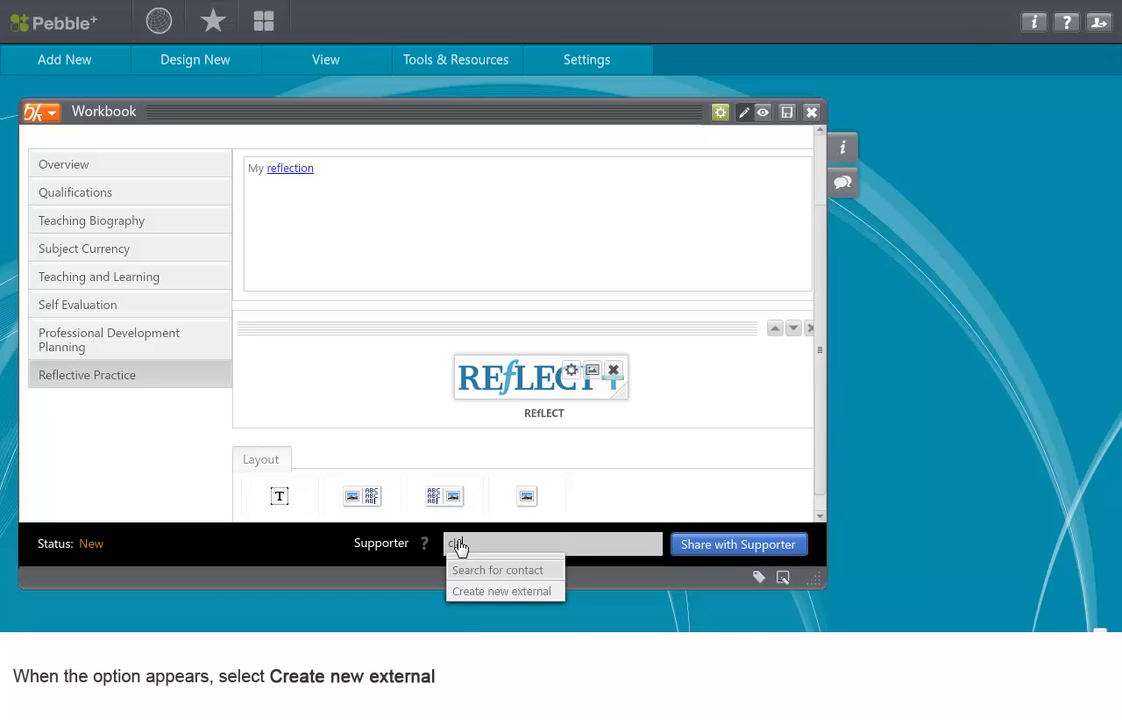
left_click(480, 591)
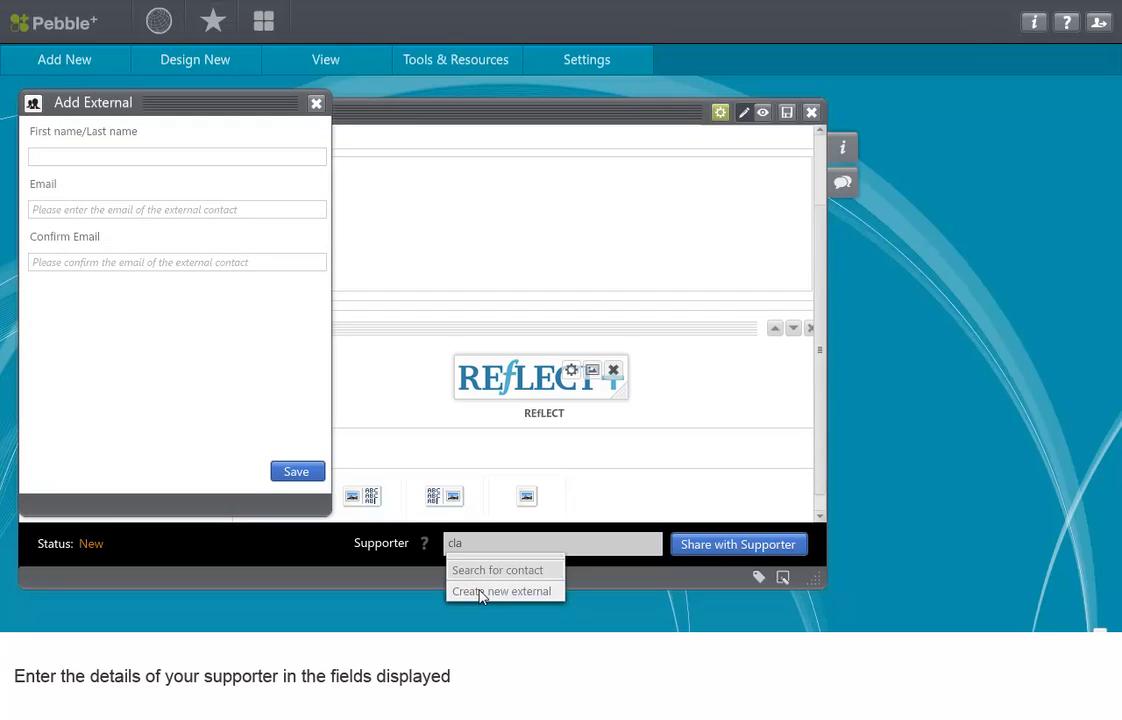
Step: Save the external contact with the supporter's full name and confirmed e-mail address, and share the workbook with that supporter
left_click(90, 156)
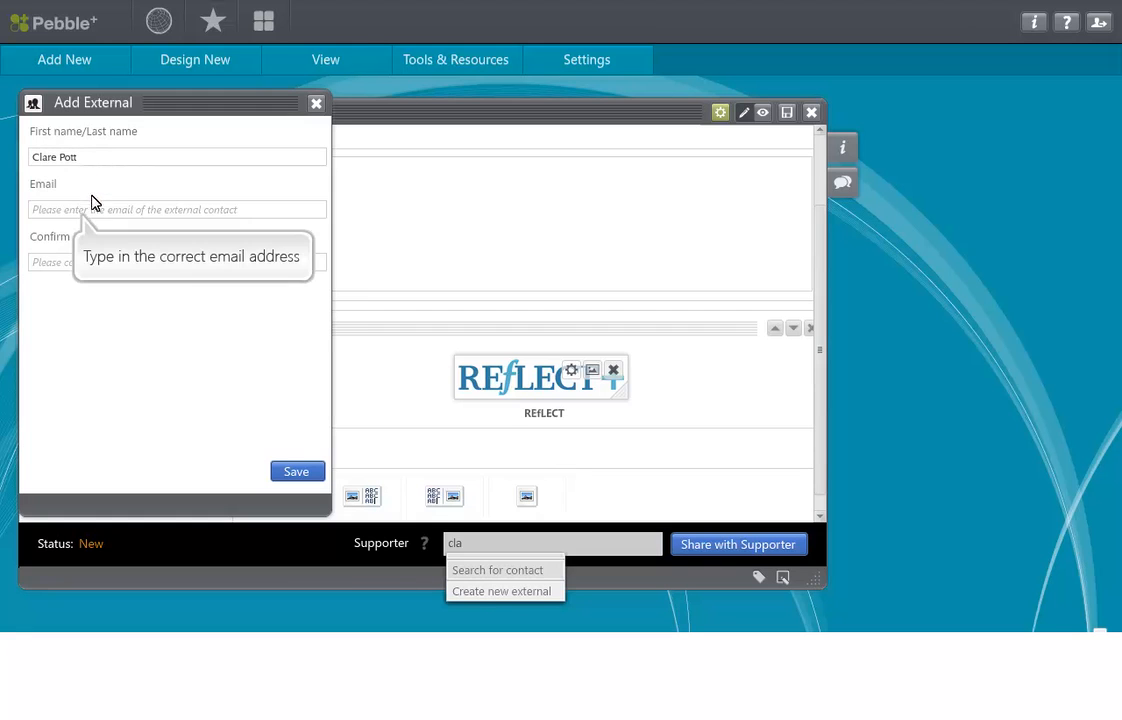
left_click(92, 210)
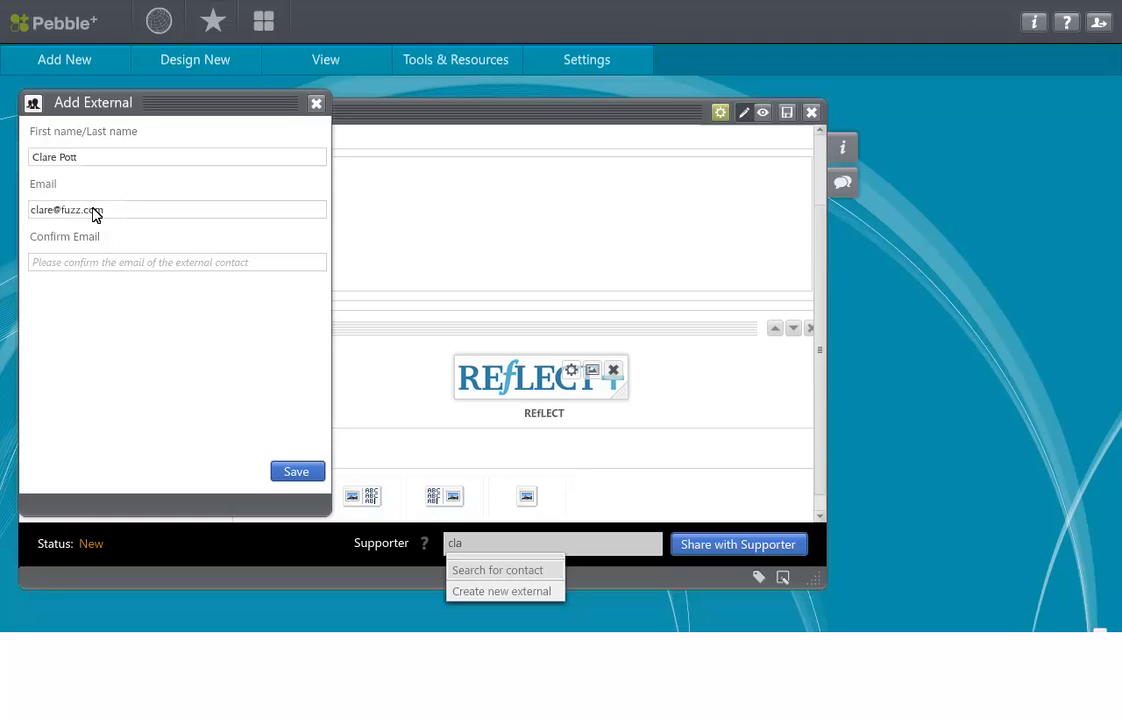
left_click(106, 261)
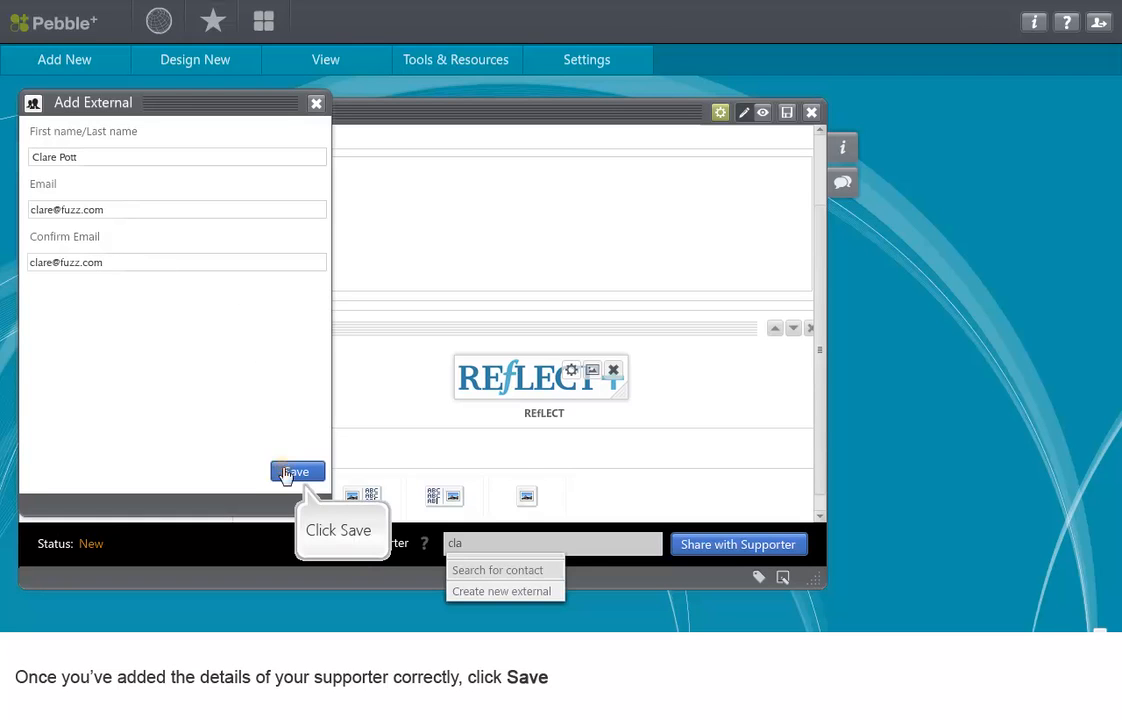
left_click(287, 473)
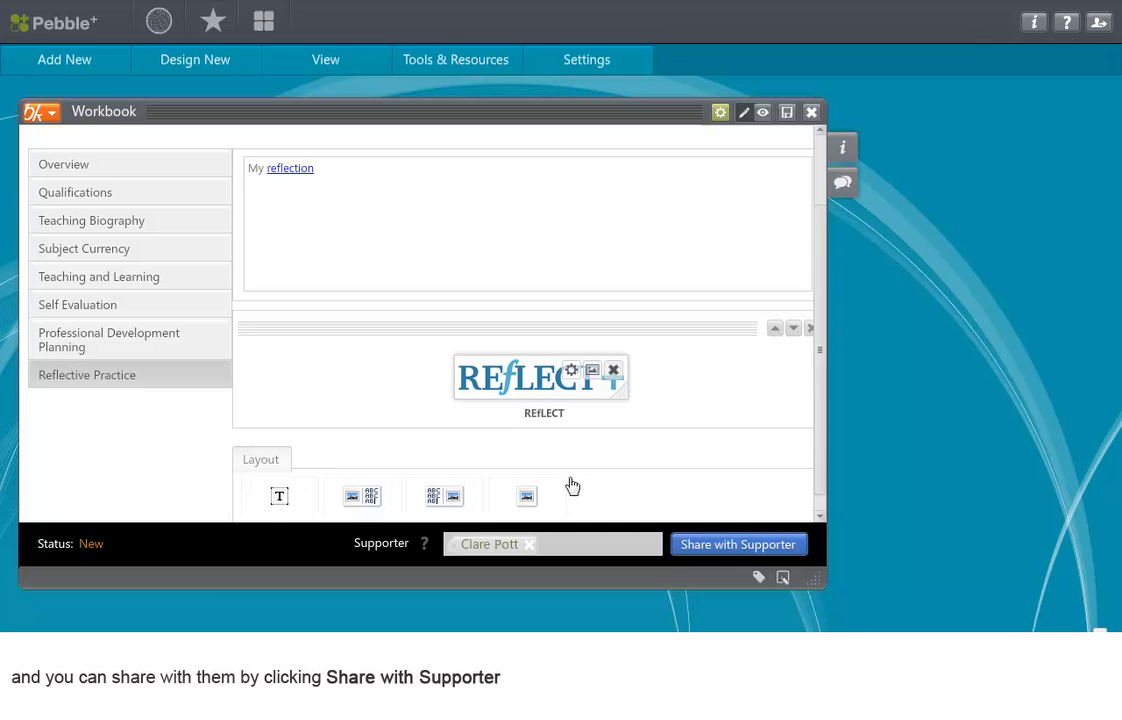
left_click(753, 544)
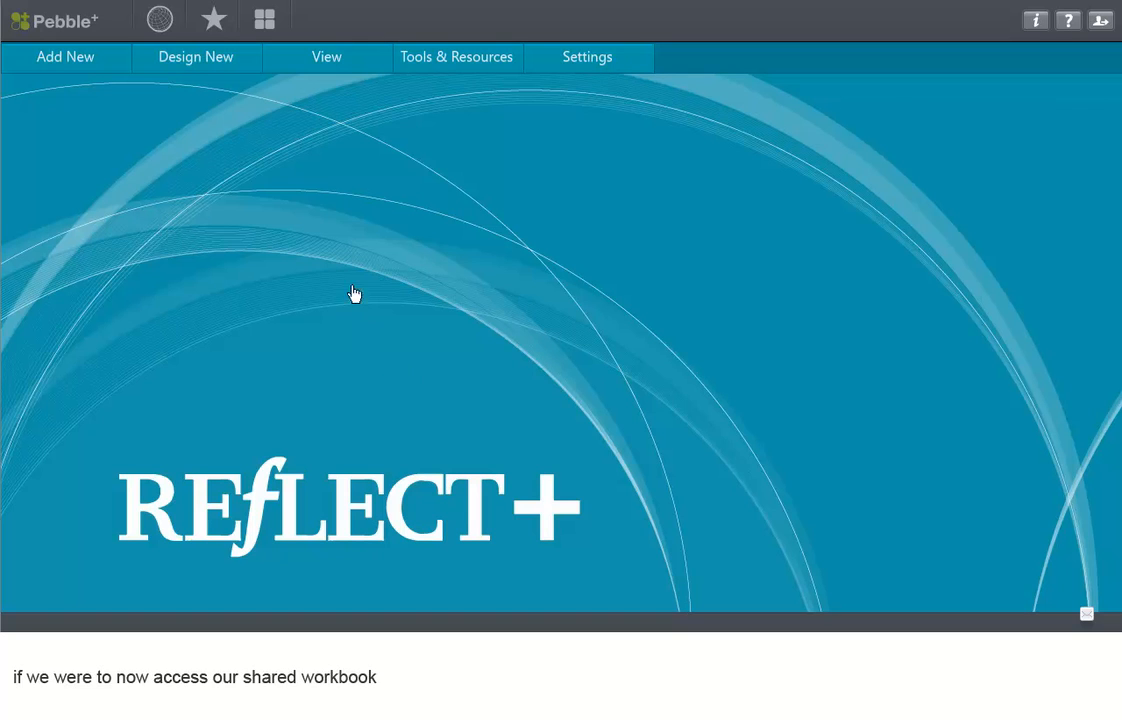
Step: Open the Professional Formation - QTLS task and read the Supporter's Statement
left_click(331, 60)
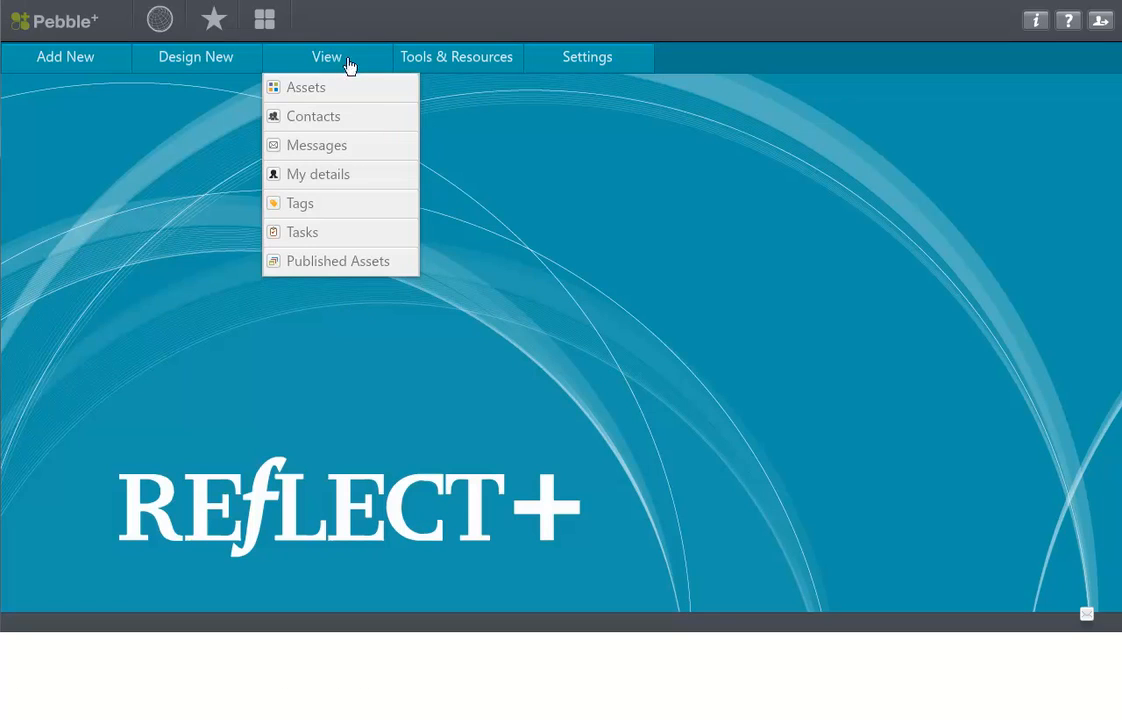
left_click(387, 232)
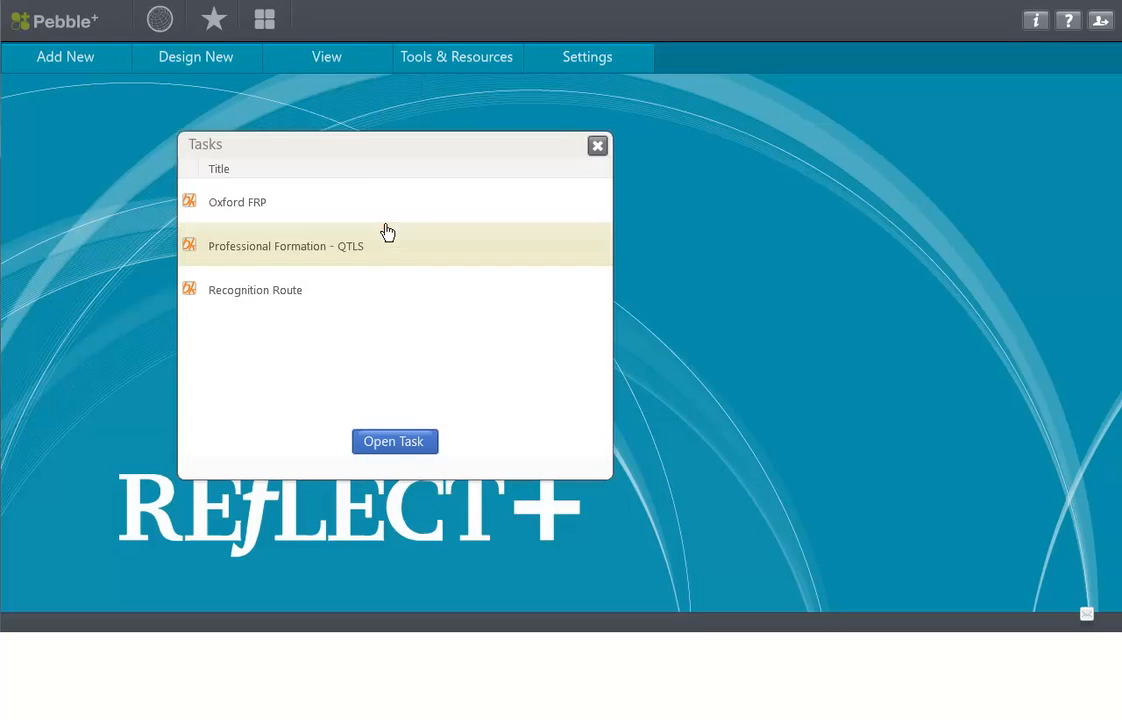
left_click(401, 445)
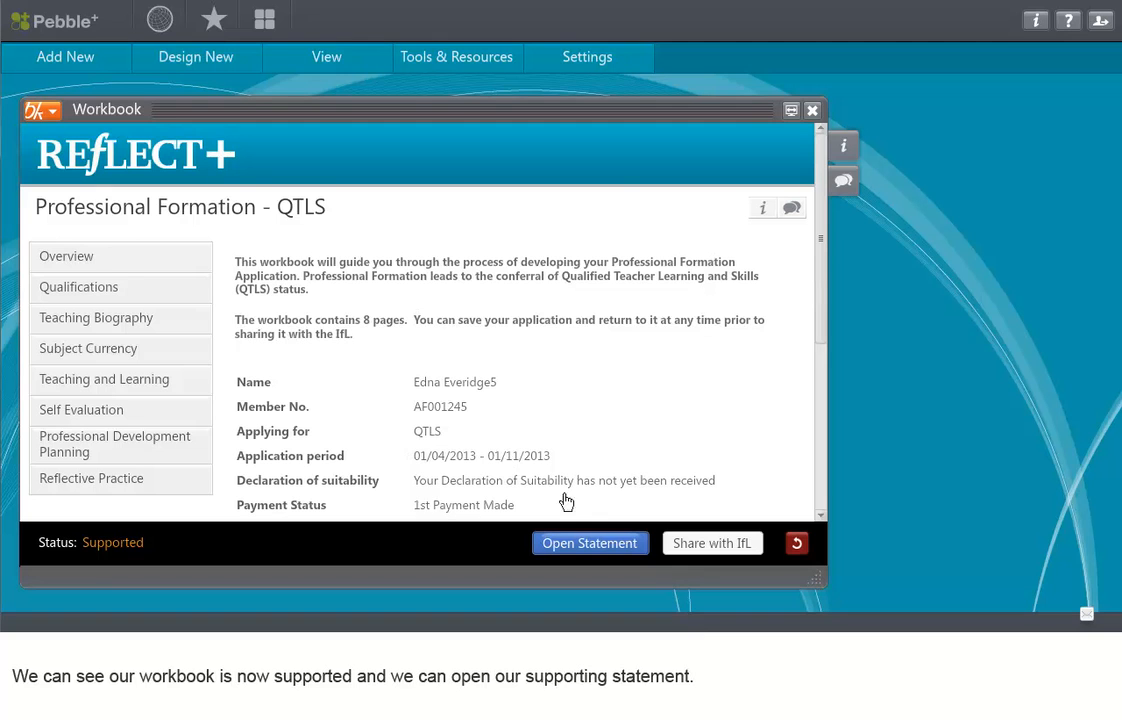
left_click(580, 544)
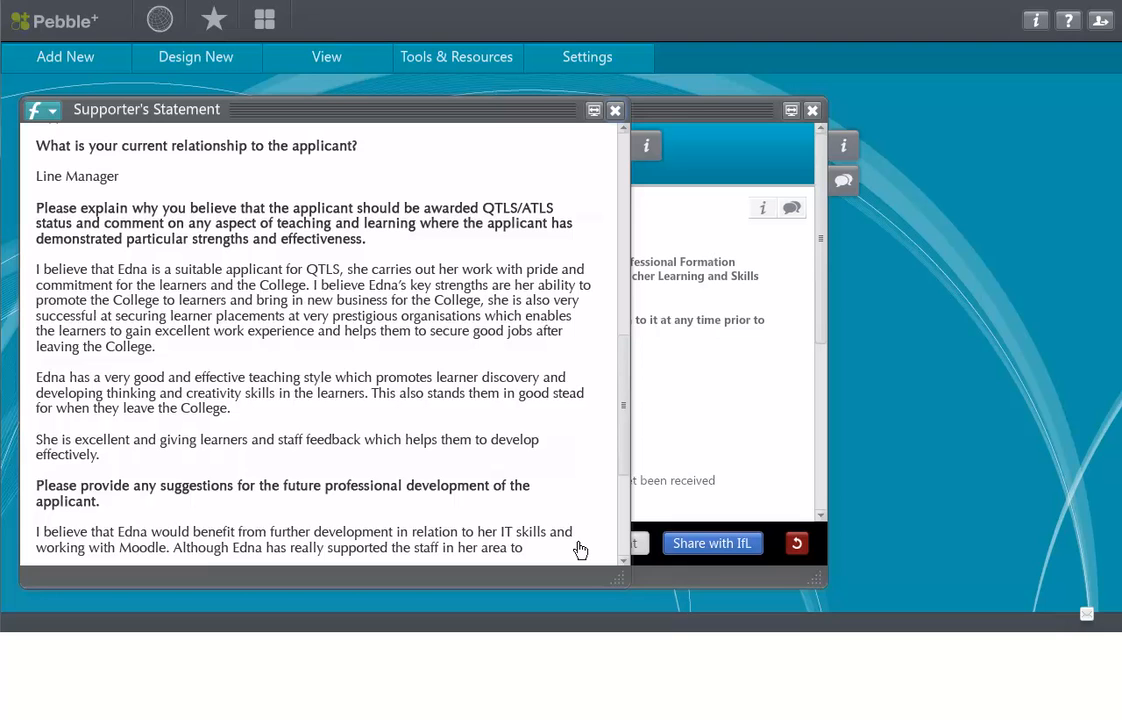
left_click(615, 110)
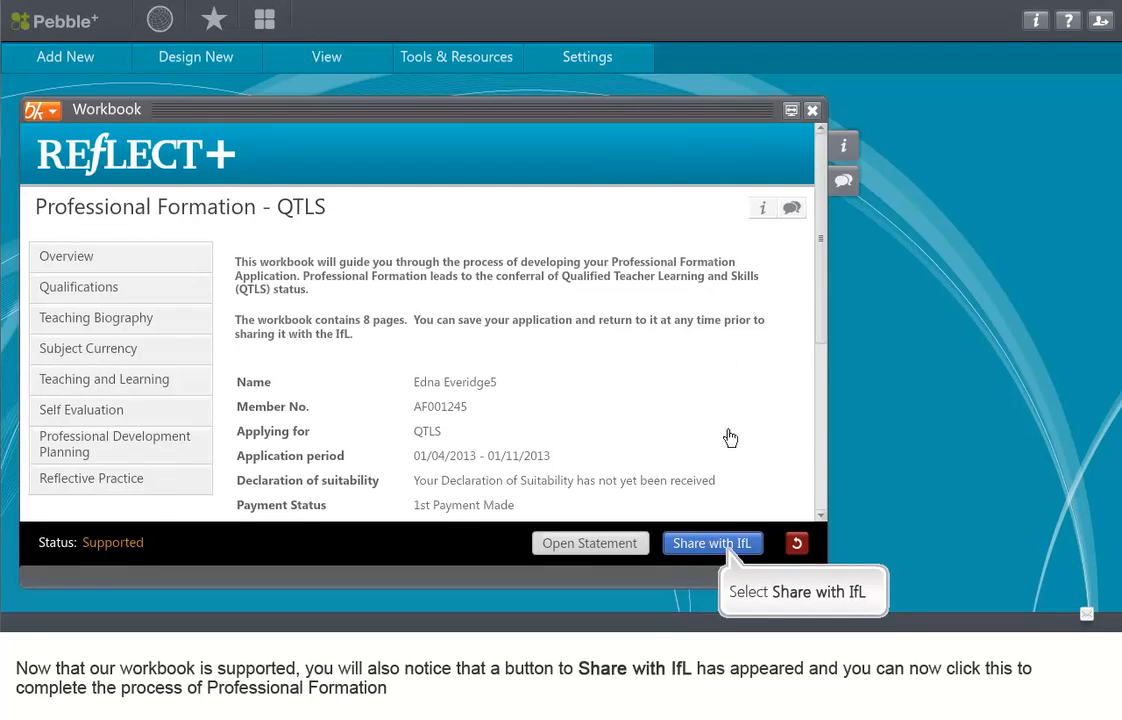
Step: Share the supported workbook with the IfL and close it
left_click(729, 545)
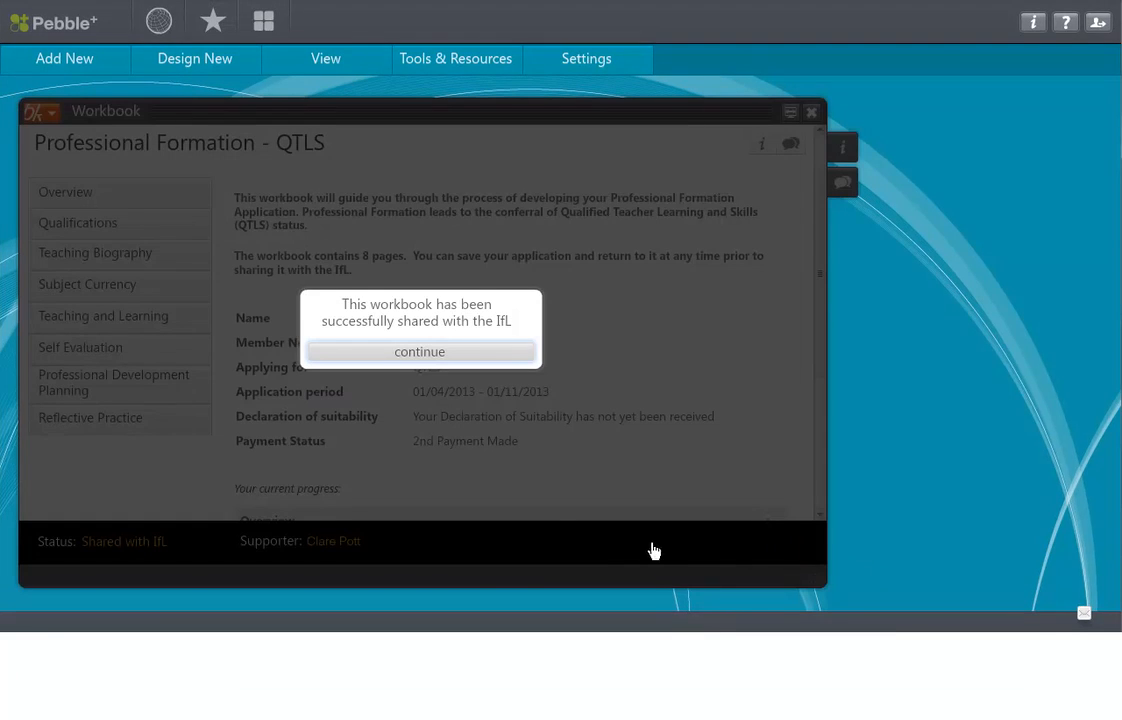
left_click(418, 353)
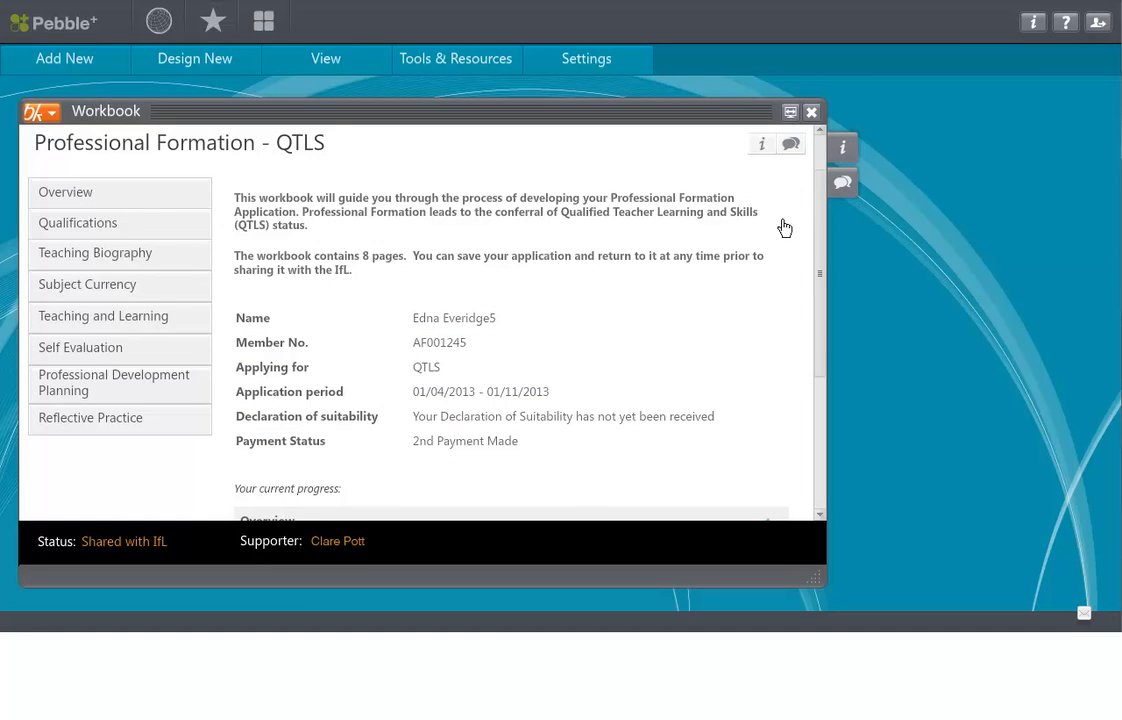
left_click(811, 112)
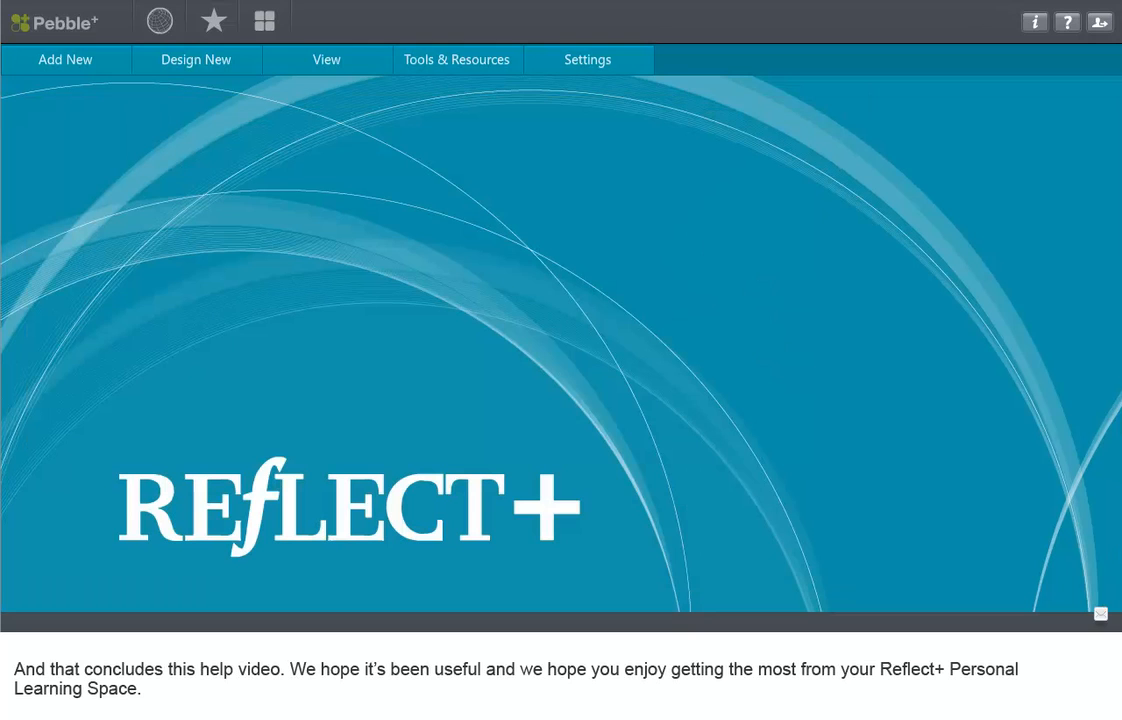